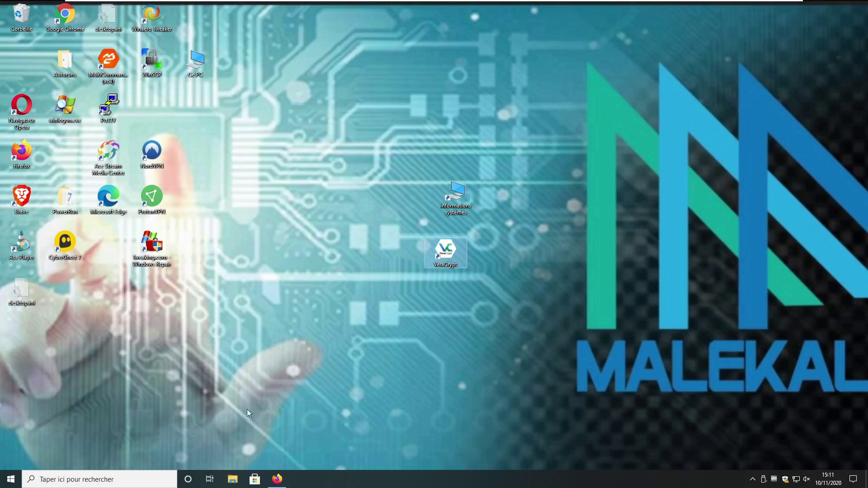
Check the Windows installer links on the VeraCrypt downloads page in Firefox, and close the browser.
{"action": "left_click", "coordinate": [277, 479]}
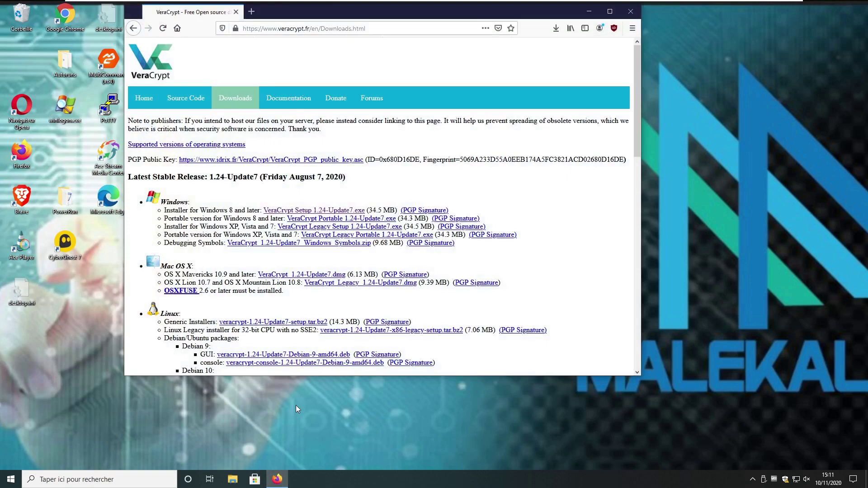
{"action": "left_click", "coordinate": [610, 11]}
{"action": "scroll", "coordinate": [41, 356], "scroll_direction": "down", "scroll_amount": 1}
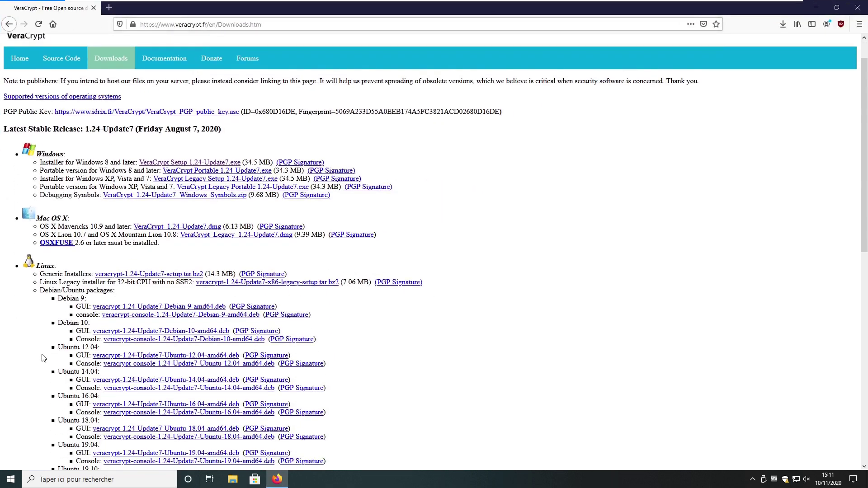
{"action": "scroll", "coordinate": [42, 355], "scroll_direction": "up", "scroll_amount": 1}
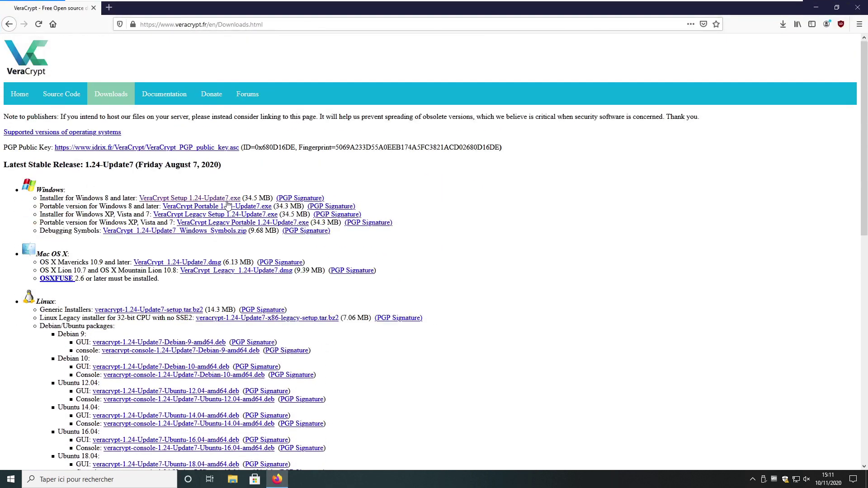
{"action": "left_click", "coordinate": [858, 7]}
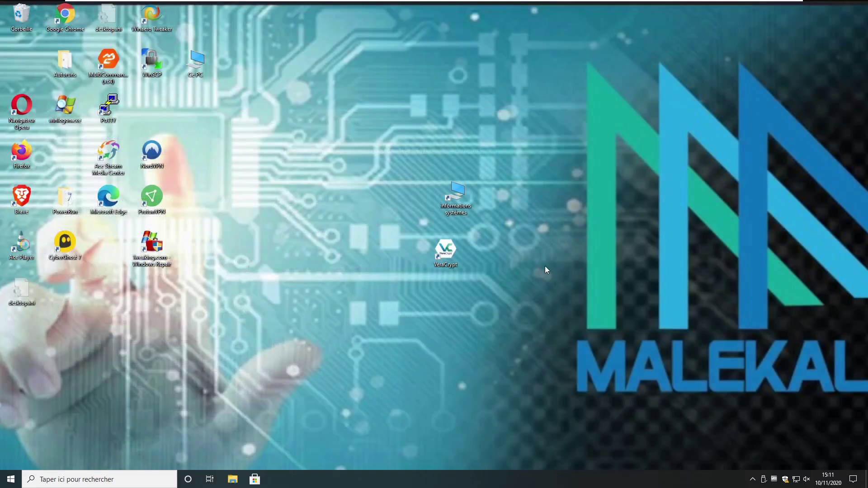
Launch VeraCrypt from its desktop shortcut and move its window clear of the desktop centre.
{"action": "left_click_drag", "start_coordinate": [457, 256], "coordinate": [466, 336]}
{"action": "left_click_drag", "start_coordinate": [68, 118], "coordinate": [444, 259]}
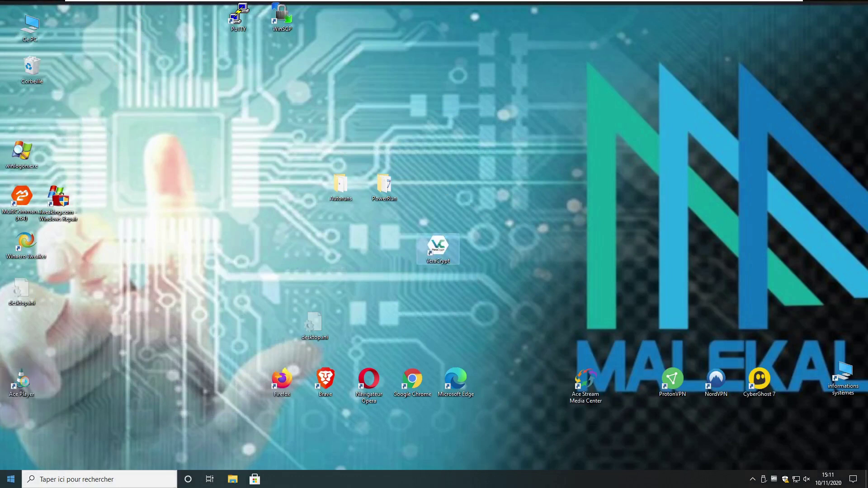
{"action": "double_click", "coordinate": [444, 247]}
{"action": "left_click_drag", "start_coordinate": [393, 131], "coordinate": [256, 98]}
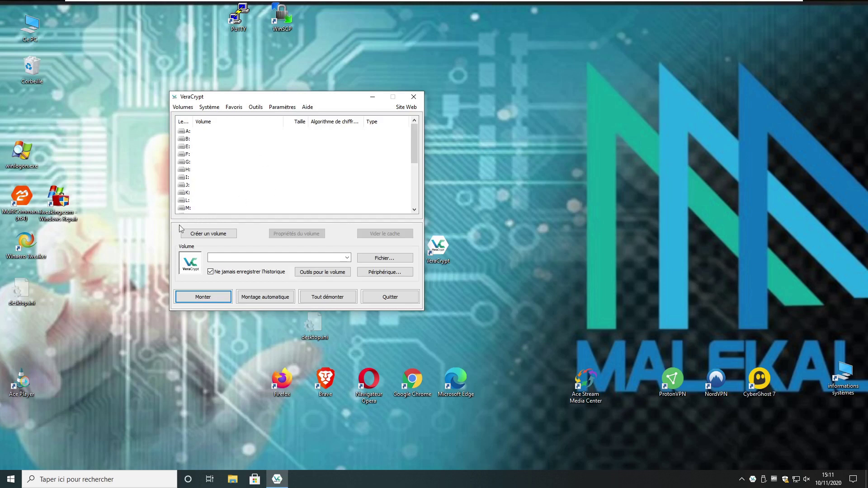
Start creating a volume that encrypts the system partition or entire system drive, using the Normal system encryption type.
{"action": "left_click", "coordinate": [217, 235]}
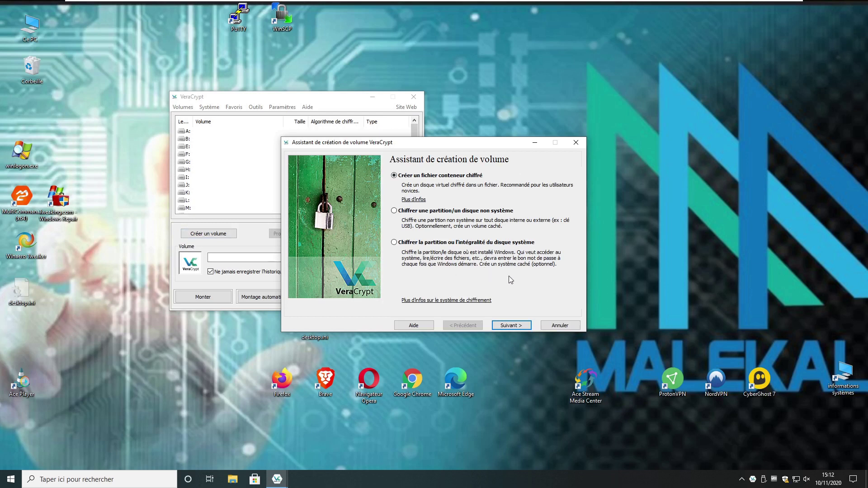
{"action": "left_click", "coordinate": [394, 242]}
{"action": "left_click", "coordinate": [511, 325]}
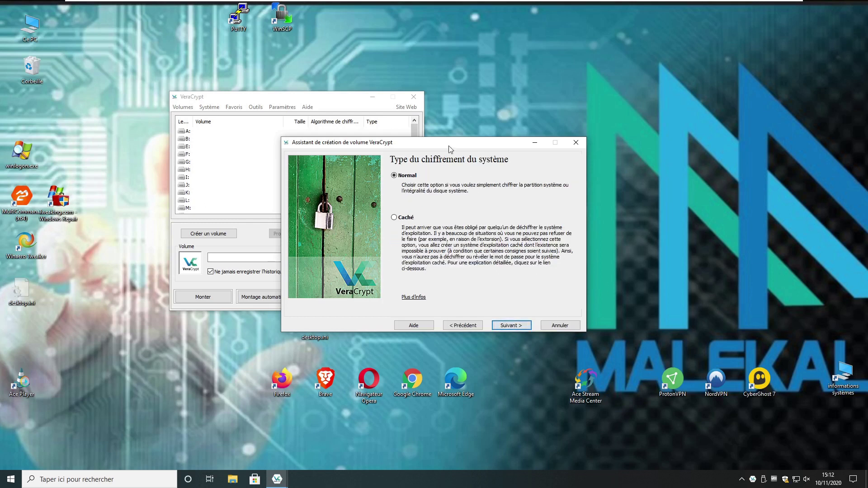
{"action": "left_click_drag", "start_coordinate": [449, 144], "coordinate": [378, 128]}
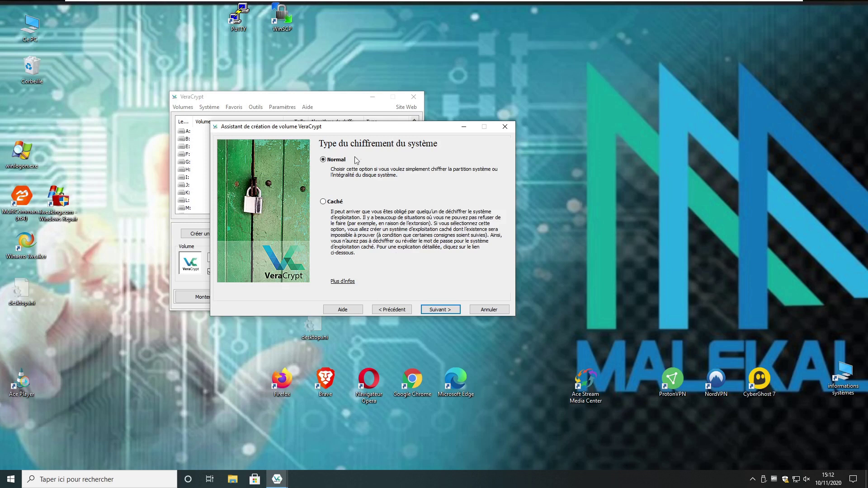
{"action": "left_click", "coordinate": [434, 311]}
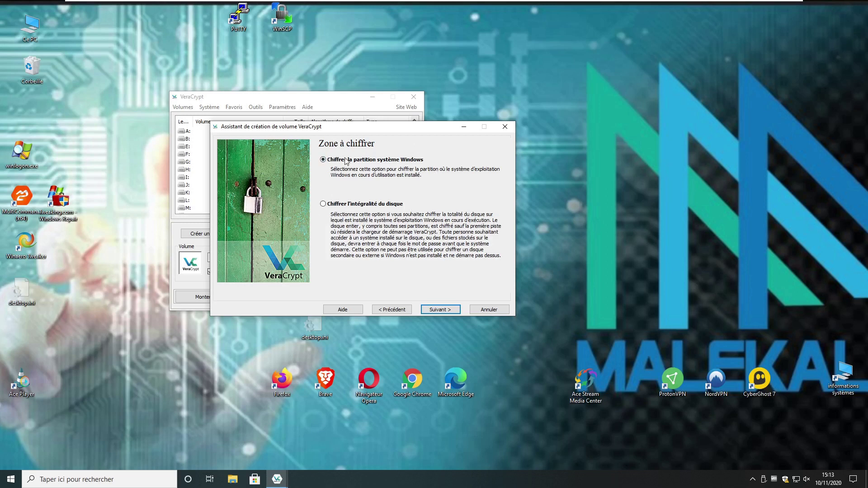
Choose to encrypt only the Windows system partition and select single boot (Amorçage) for the number of operating systems.
{"action": "left_click", "coordinate": [441, 309]}
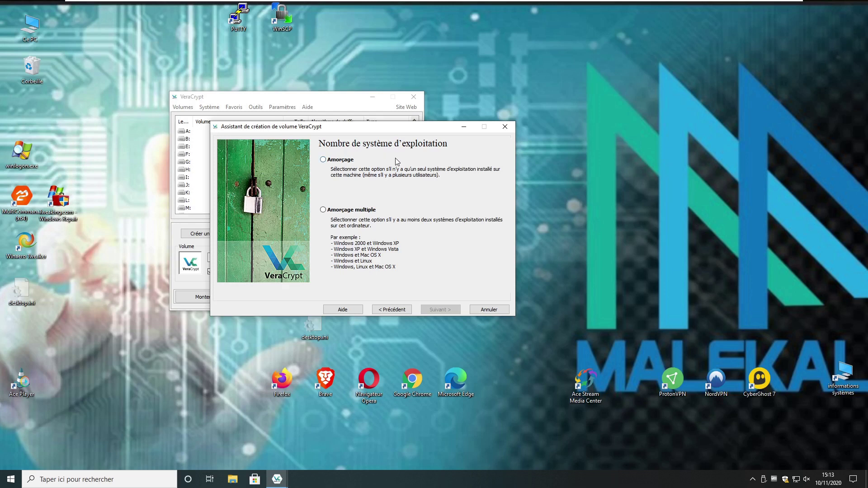
{"action": "left_click", "coordinate": [323, 160]}
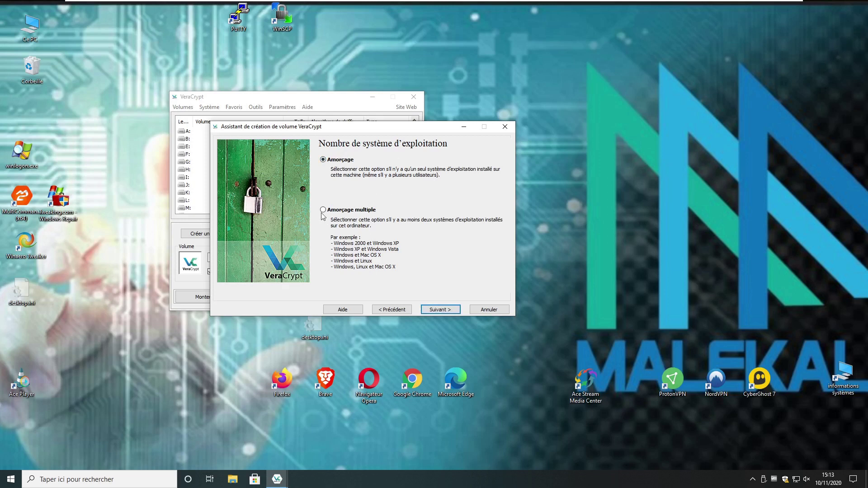
{"action": "left_click", "coordinate": [450, 310]}
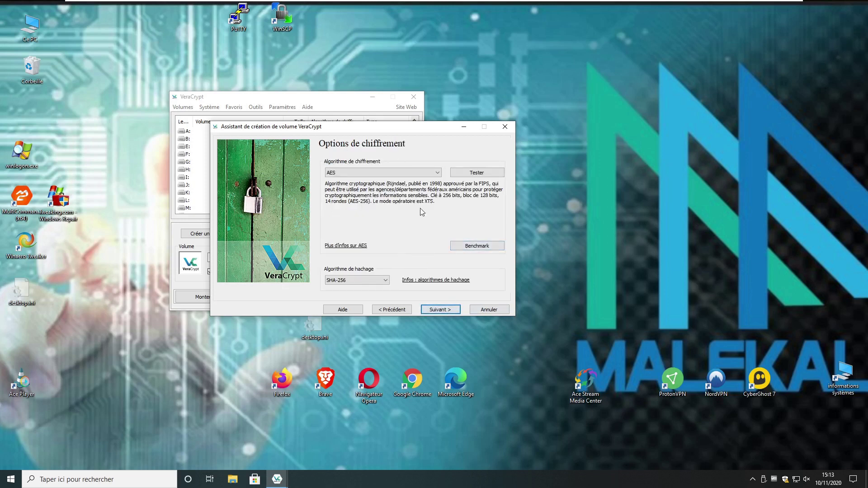
Review the available encryption algorithms and accept AES with the SHA-256 hash algorithm.
{"action": "left_click", "coordinate": [419, 172]}
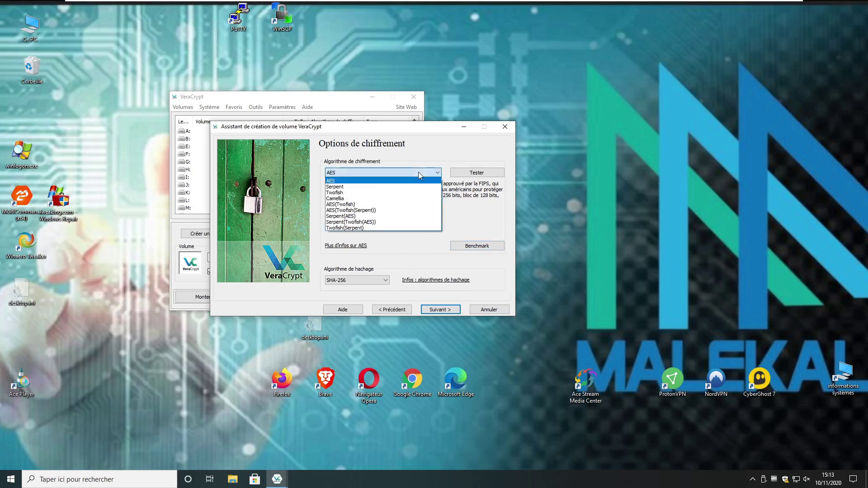
{"action": "left_click", "coordinate": [419, 172]}
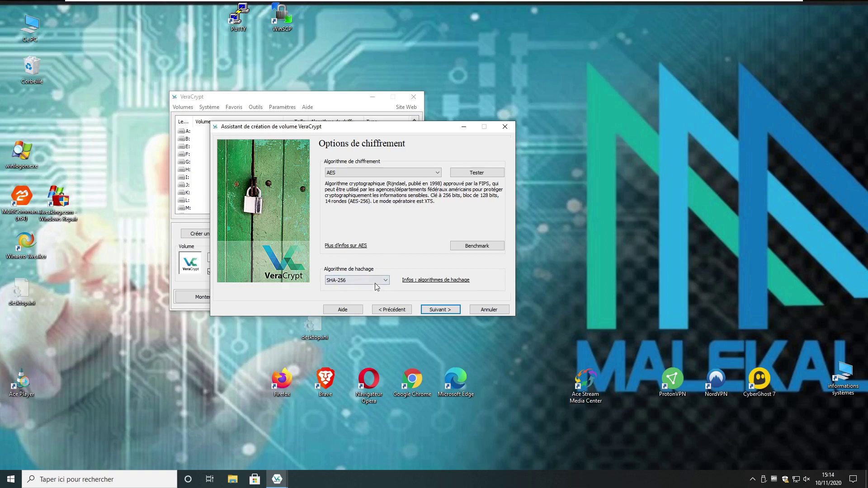
{"action": "left_click", "coordinate": [447, 311]}
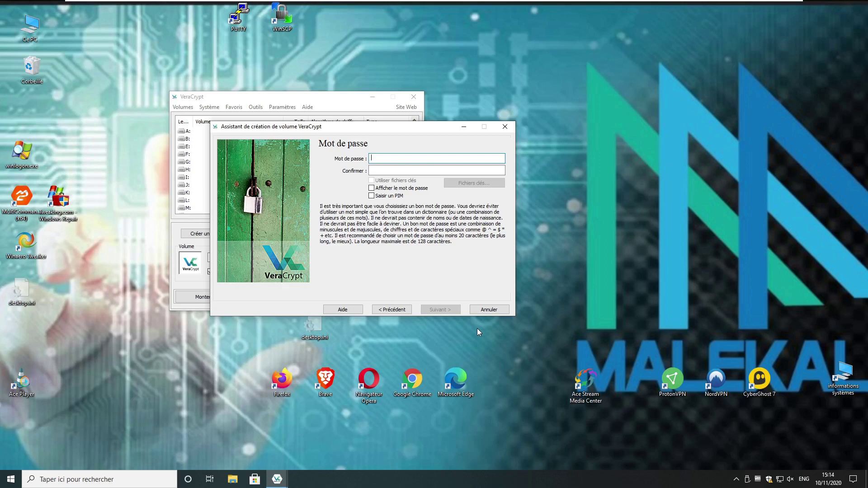
Enter and confirm the encryption password, and agree to use a short password.
{"action": "type", "text": "********"}
{"action": "key", "text": "Tab"}
{"action": "type", "text": "********"}
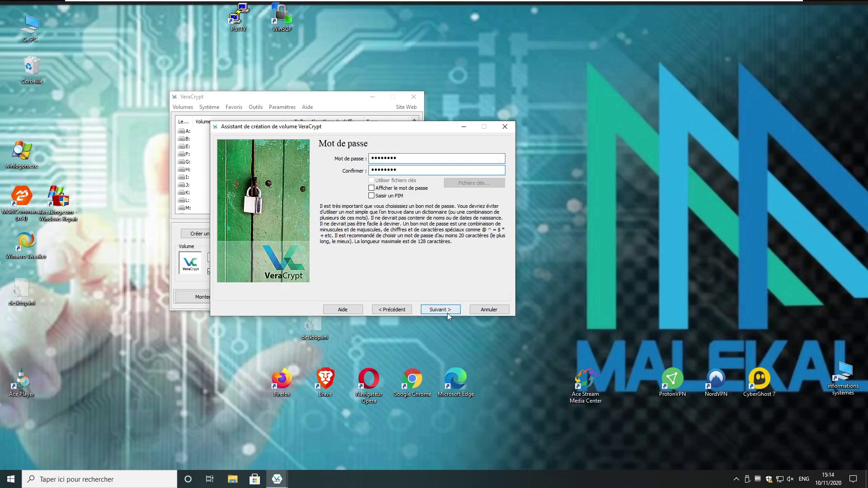
{"action": "left_click", "coordinate": [447, 312]}
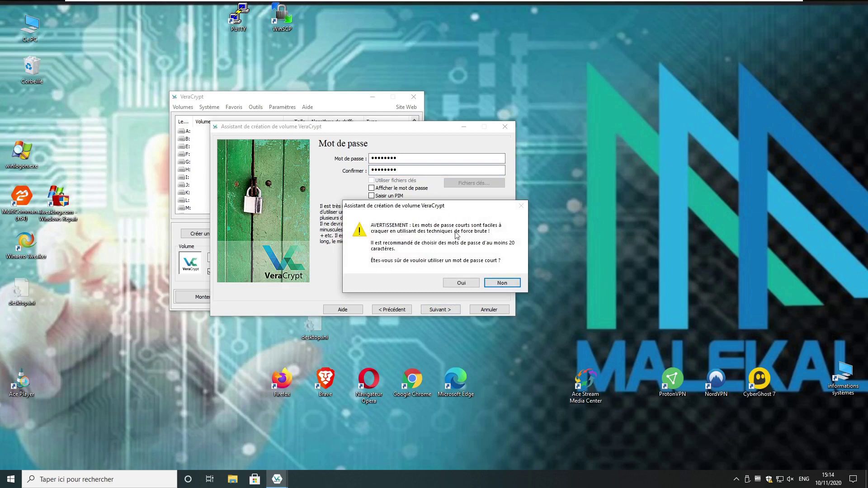
{"action": "left_click_drag", "start_coordinate": [450, 208], "coordinate": [362, 141]}
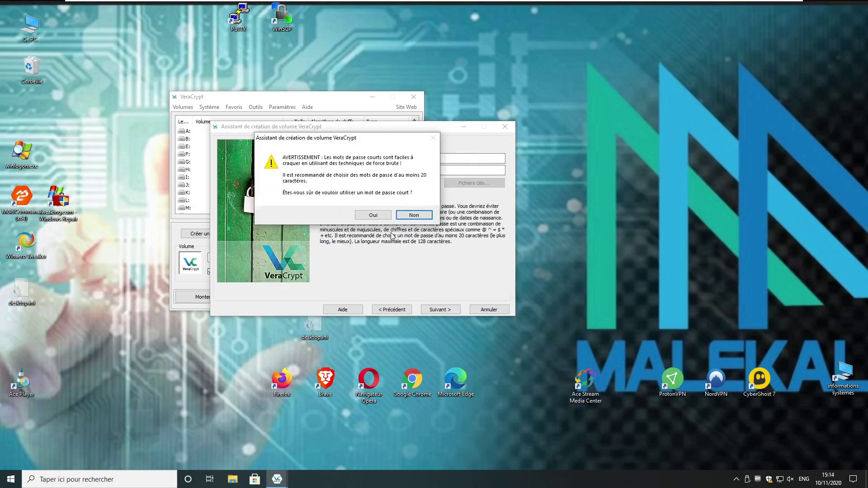
{"action": "left_click", "coordinate": [381, 215]}
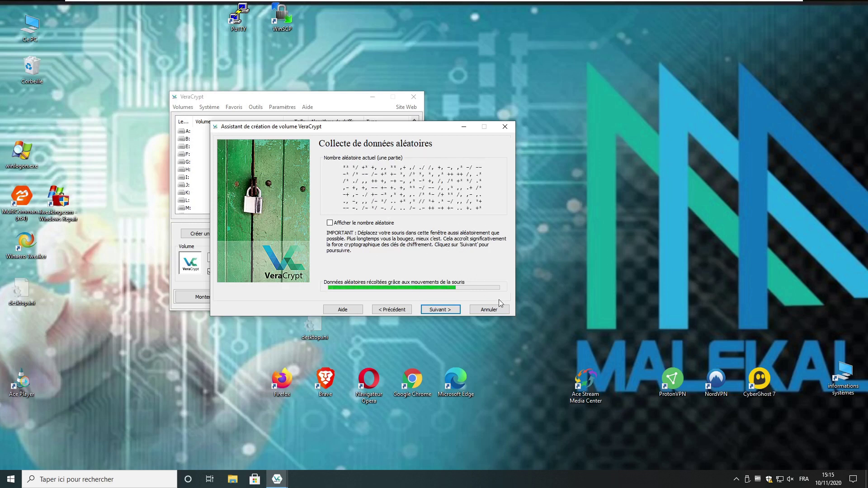
Generate the encryption keys from the collected random data, allowing VeraCrypt to make changes to the device.
{"action": "left_click", "coordinate": [442, 311]}
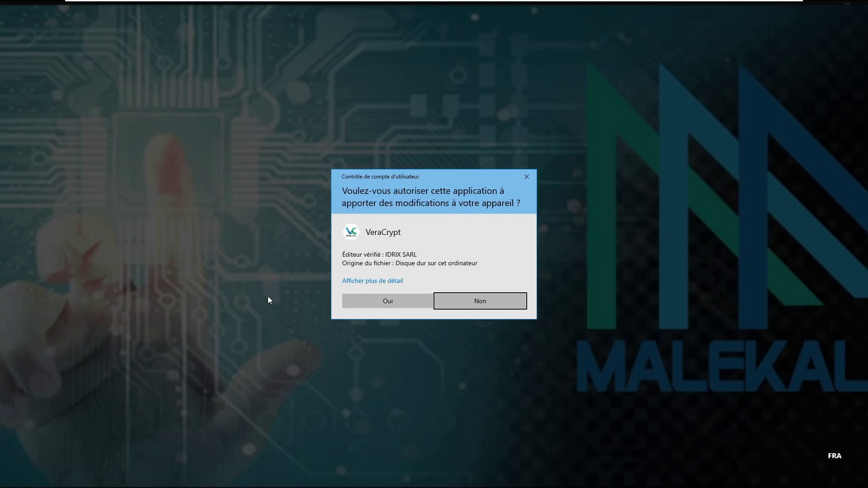
{"action": "left_click", "coordinate": [394, 303]}
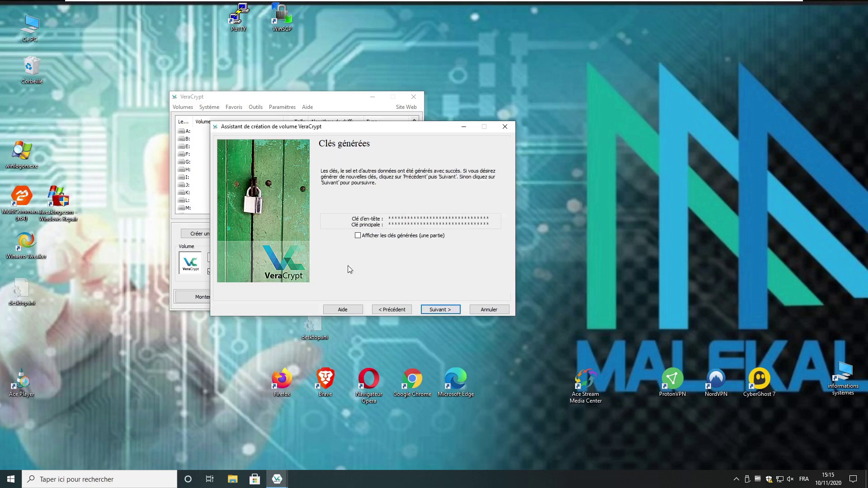
{"action": "left_click", "coordinate": [441, 309]}
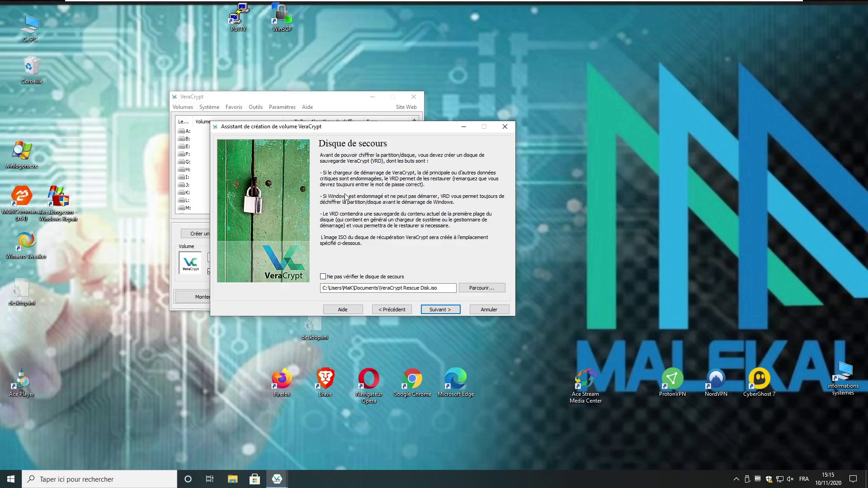
Create the rescue disk image VeraCrypt Rescue Disk.iso in Documents, choosing to store it on a removable drive instead of burning it.
{"action": "left_click_drag", "start_coordinate": [437, 288], "coordinate": [322, 288]}
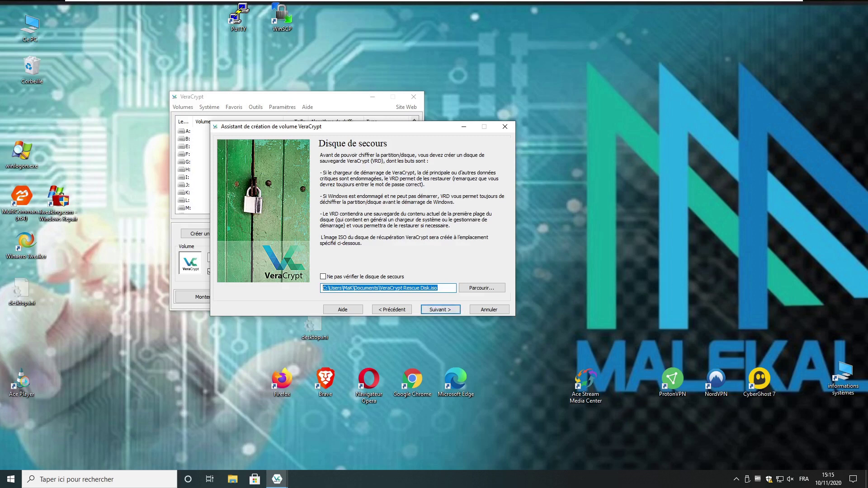
{"action": "left_click", "coordinate": [441, 311]}
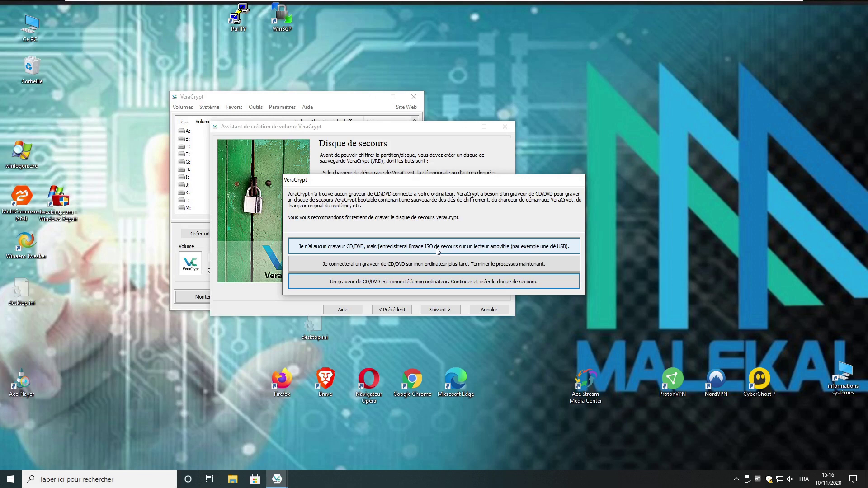
{"action": "left_click", "coordinate": [411, 249]}
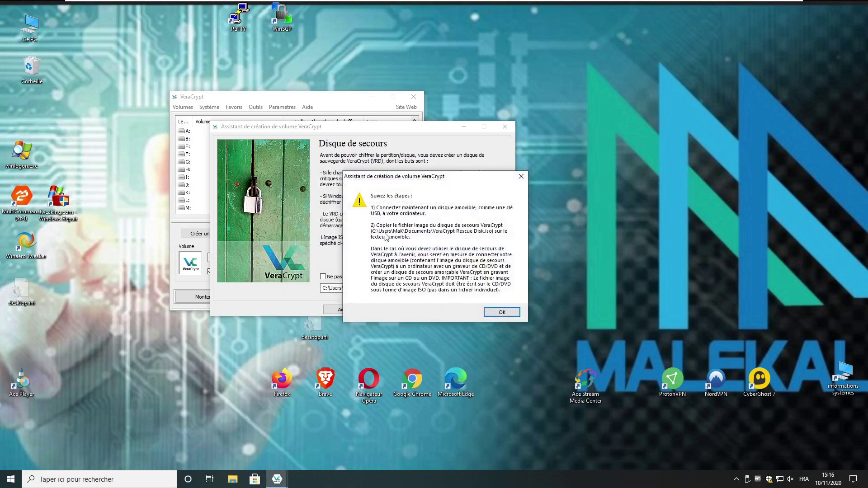
{"action": "left_click", "coordinate": [500, 310]}
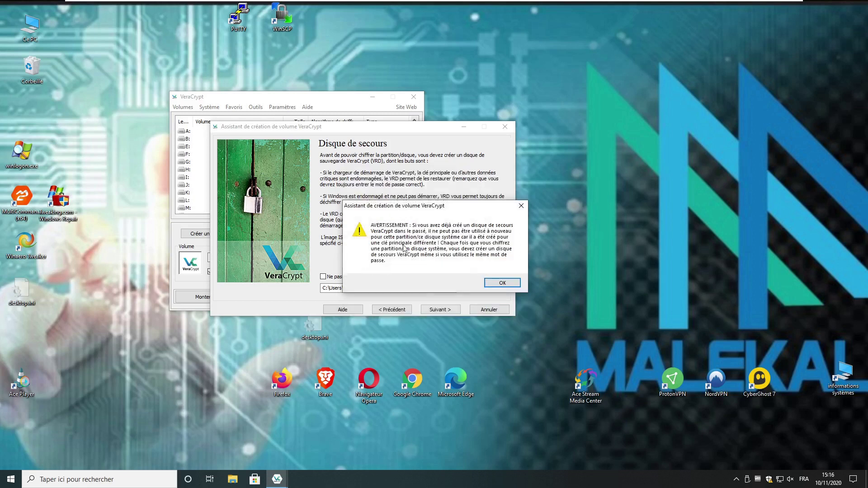
{"action": "left_click", "coordinate": [502, 283]}
{"action": "left_click", "coordinate": [447, 311]}
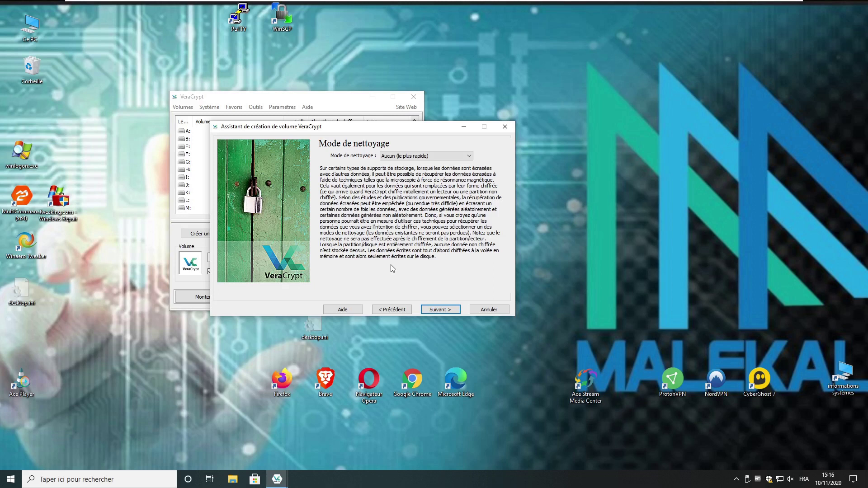
Review the wipe modes and keep "Aucun (le plus rapide)" as the wipe mode.
{"action": "left_click", "coordinate": [424, 158]}
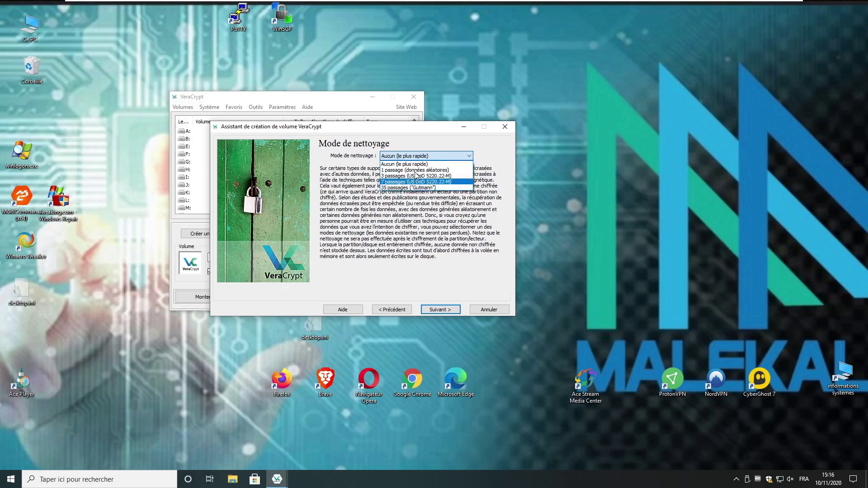
{"action": "left_click", "coordinate": [420, 165]}
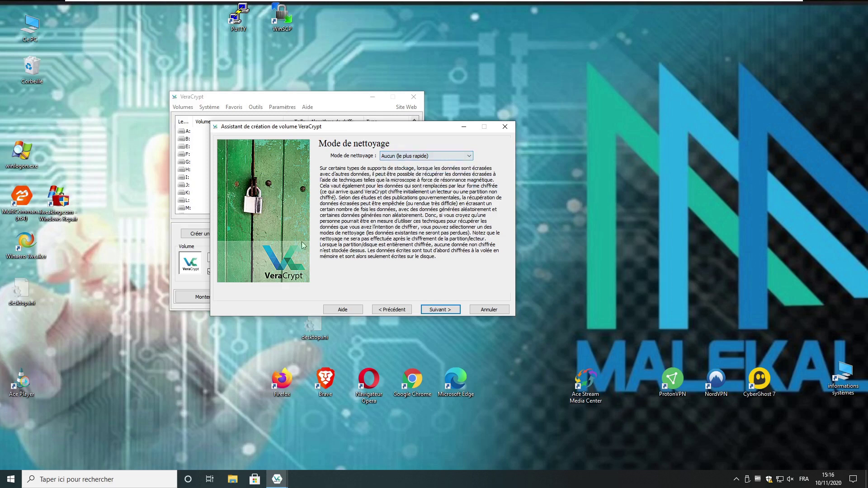
{"action": "left_click", "coordinate": [428, 155]}
{"action": "left_click", "coordinate": [428, 155]}
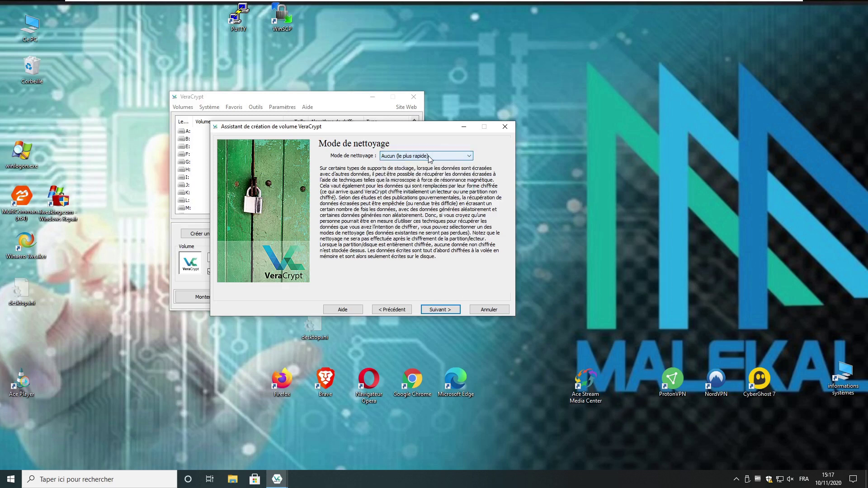
{"action": "left_click", "coordinate": [428, 156]}
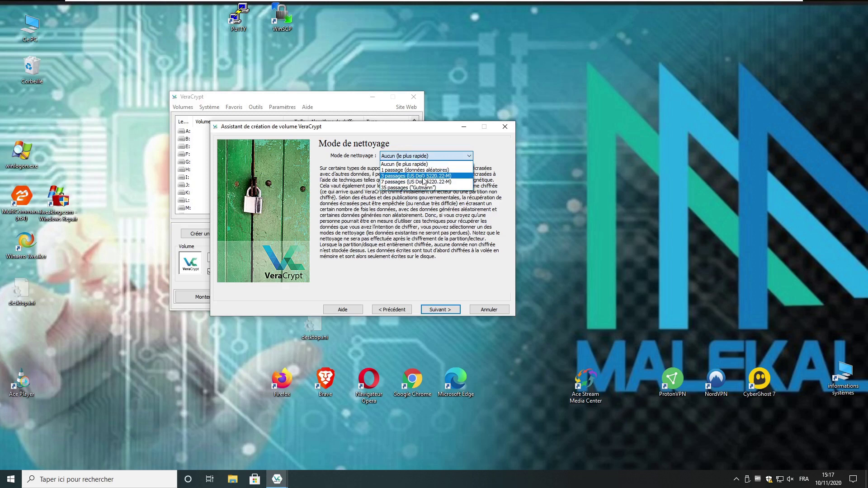
{"action": "left_click", "coordinate": [422, 164]}
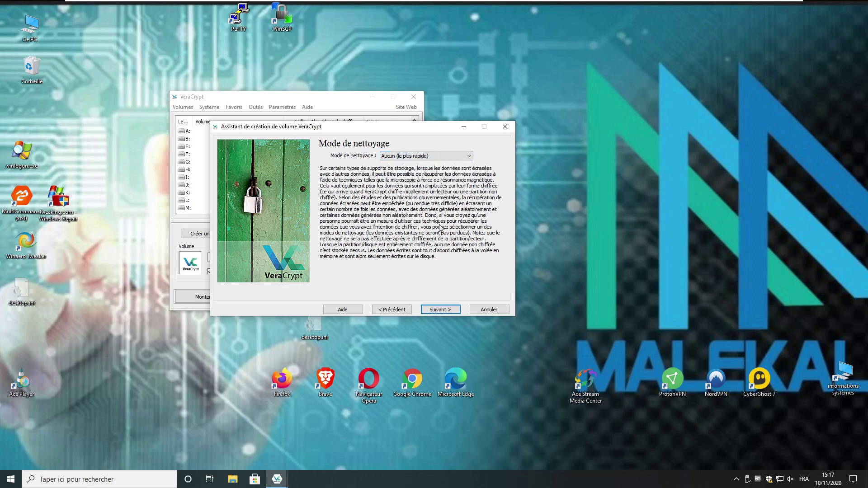
{"action": "left_click", "coordinate": [440, 310]}
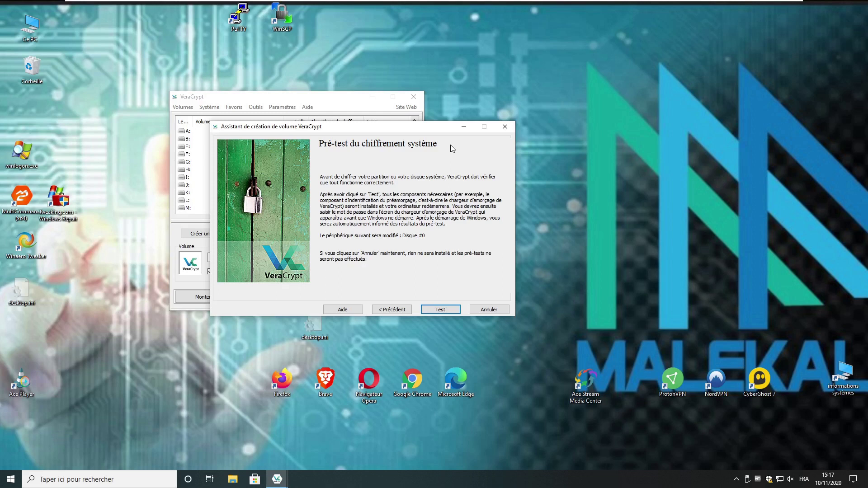
Run the system encryption pretest, accept the English-only boot loader, review the notes on startup failure, and restart the computer.
{"action": "left_click", "coordinate": [445, 310]}
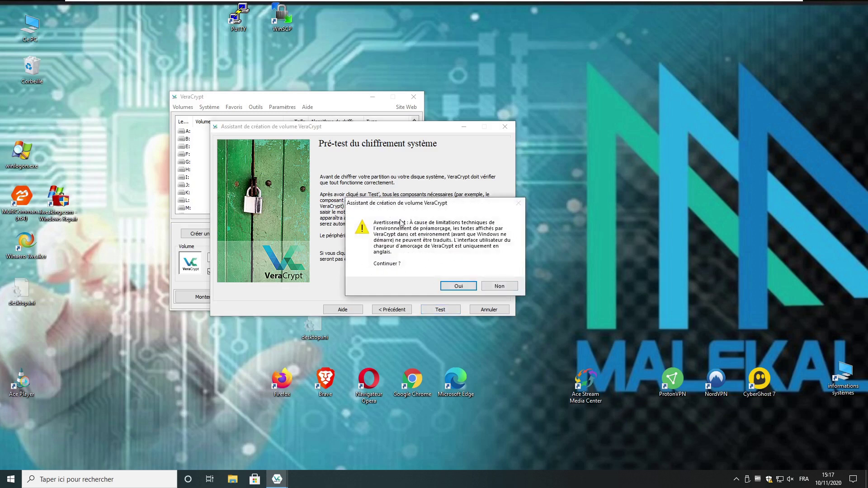
{"action": "left_click", "coordinate": [461, 286]}
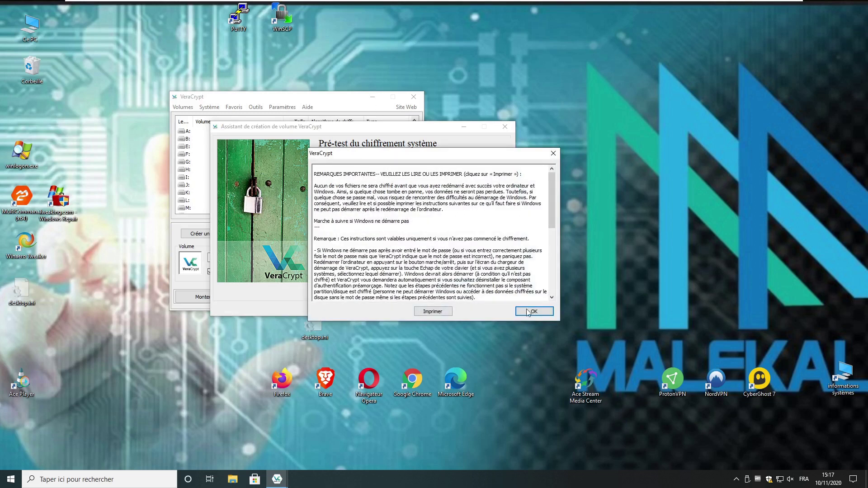
{"action": "scroll", "coordinate": [430, 232], "scroll_direction": "down", "scroll_amount": 10}
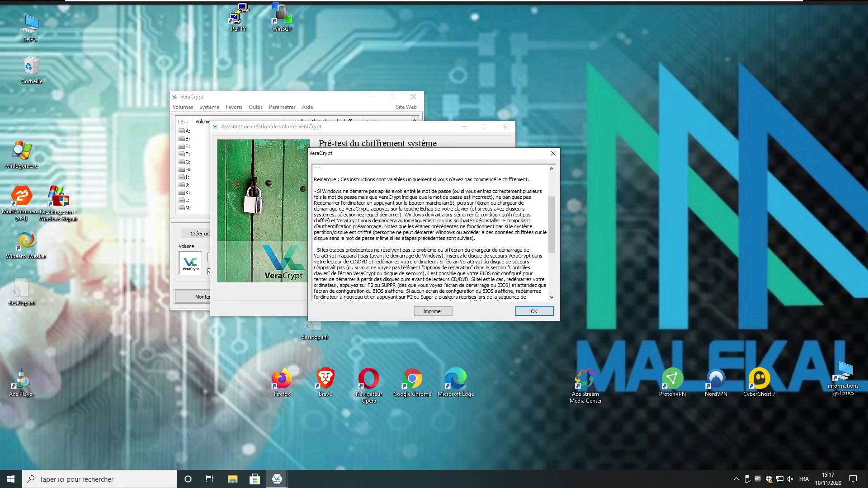
{"action": "left_click", "coordinate": [534, 311]}
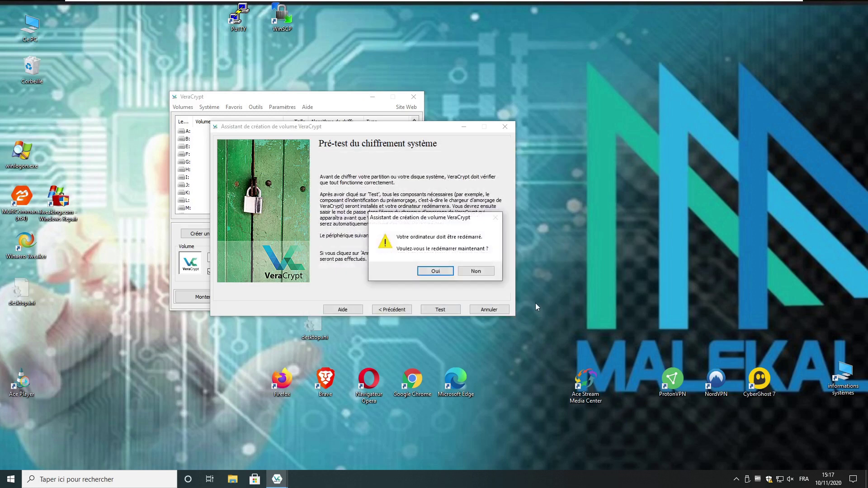
{"action": "left_click", "coordinate": [435, 272]}
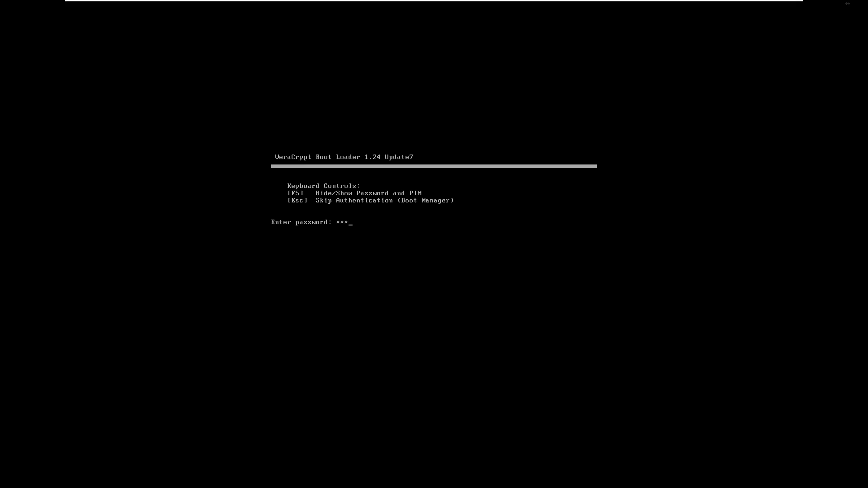
Enter the pre-boot password and the PIM in the VeraCrypt boot loader.
{"action": "type", "text": "****"}
{"action": "key", "text": "Return"}
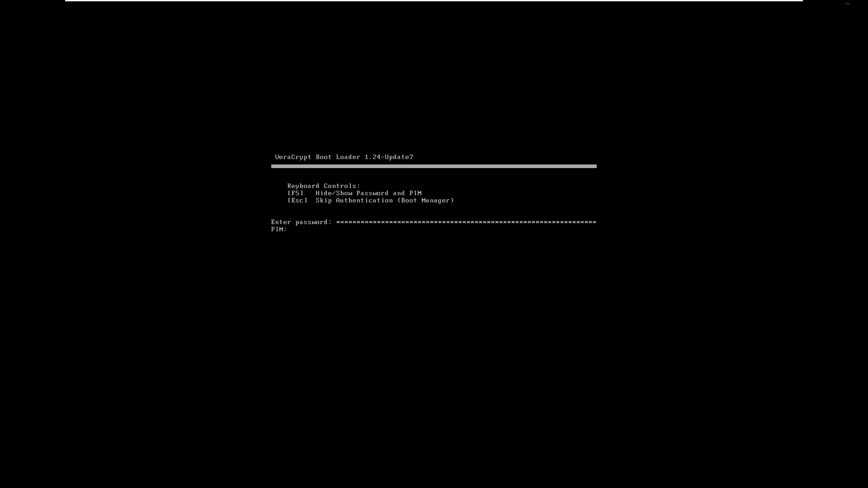
{"action": "type", "text": "*******"}
{"action": "key", "text": "Return"}
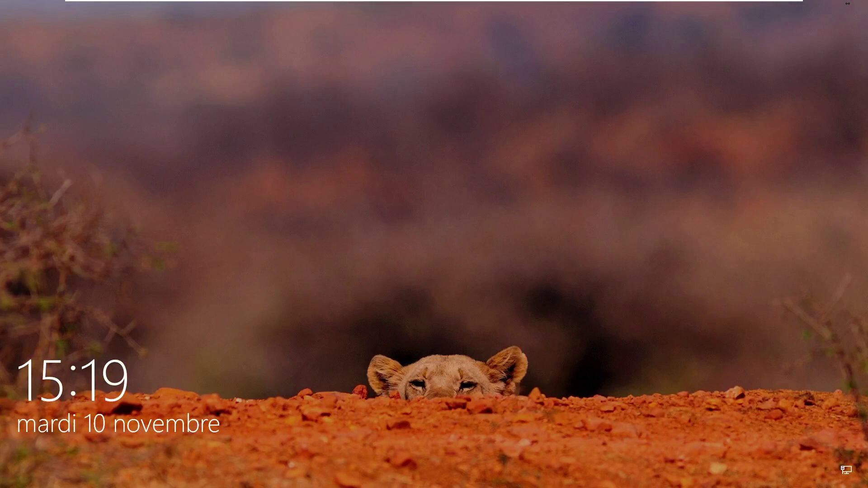
Sign in to Windows with the account password.
{"action": "key", "text": "space"}
{"action": "type", "text": "••"}
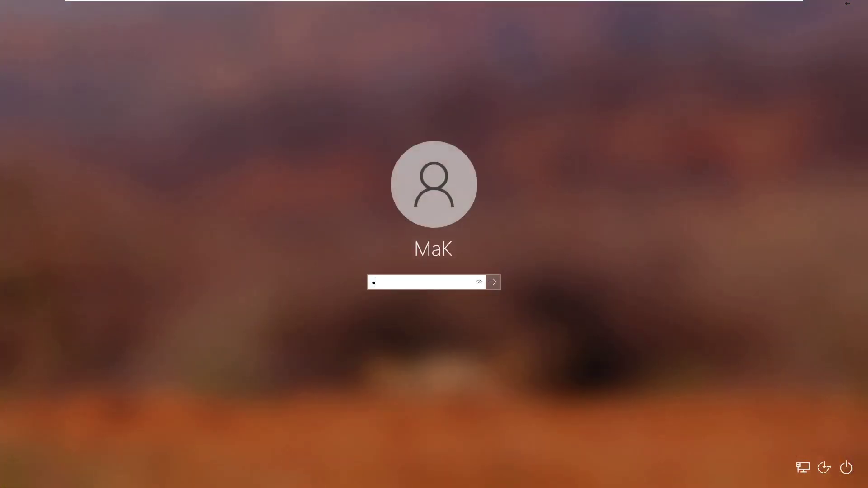
{"action": "key", "text": "Return"}
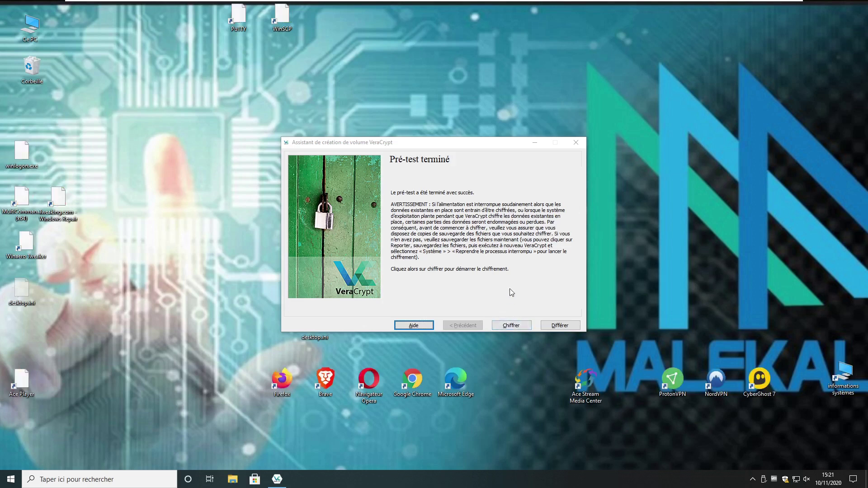
Encrypt the system partition, reviewing the rescue disk instructions and allowing VeraCrypt to make changes, and finish the wizard.
{"action": "left_click", "coordinate": [517, 328]}
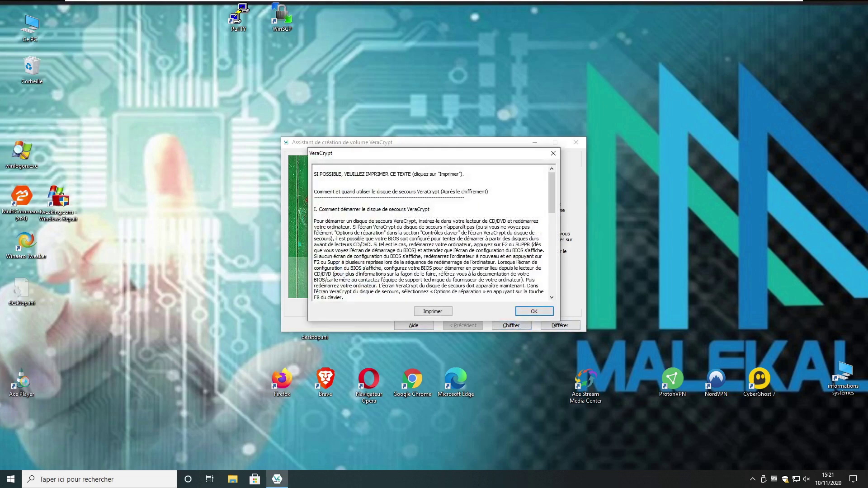
{"action": "scroll", "coordinate": [430, 235], "scroll_direction": "down", "scroll_amount": 12}
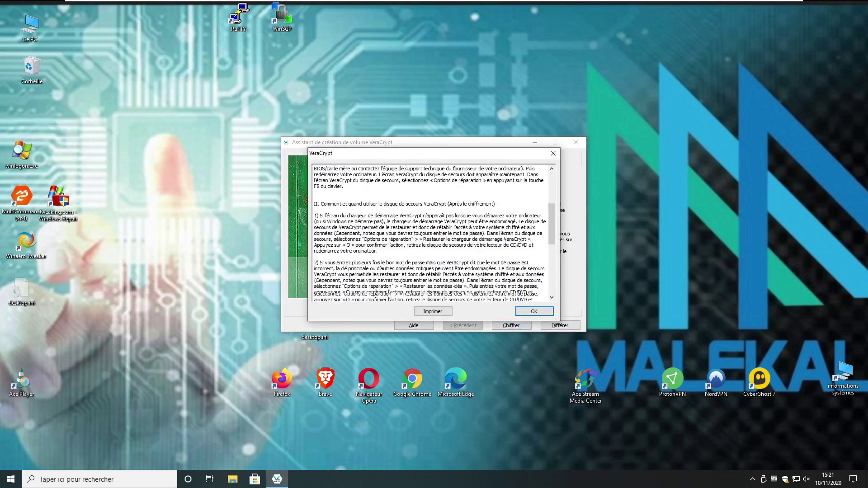
{"action": "left_click", "coordinate": [526, 312]}
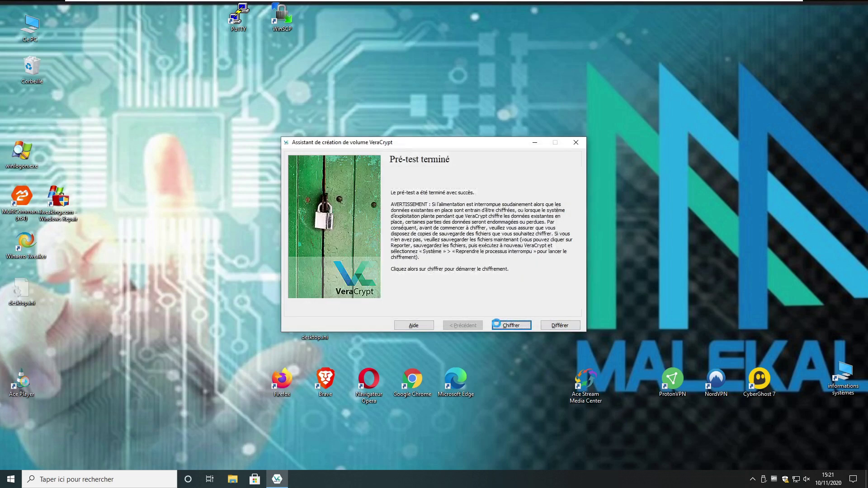
{"action": "left_click", "coordinate": [496, 324]}
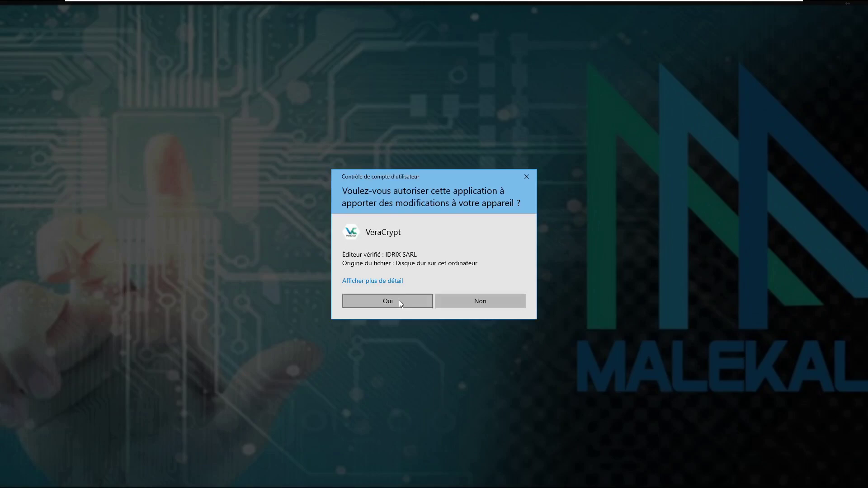
{"action": "left_click", "coordinate": [399, 300]}
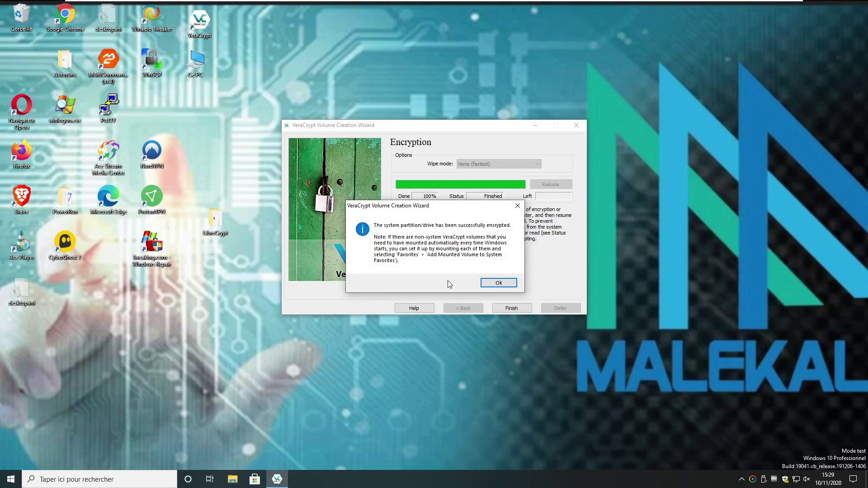
{"action": "left_click", "coordinate": [498, 283]}
{"action": "left_click", "coordinate": [513, 309]}
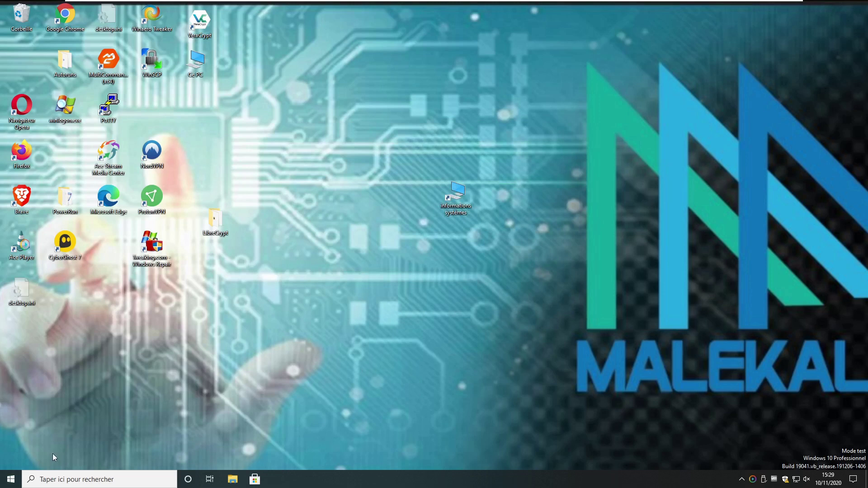
Restart the computer and unlock the encrypted system by entering the pre-boot password and PIM.
{"action": "right_click", "coordinate": [11, 479]}
{"action": "mouse_move", "coordinate": [39, 458]}
{"action": "left_click", "coordinate": [154, 457]}
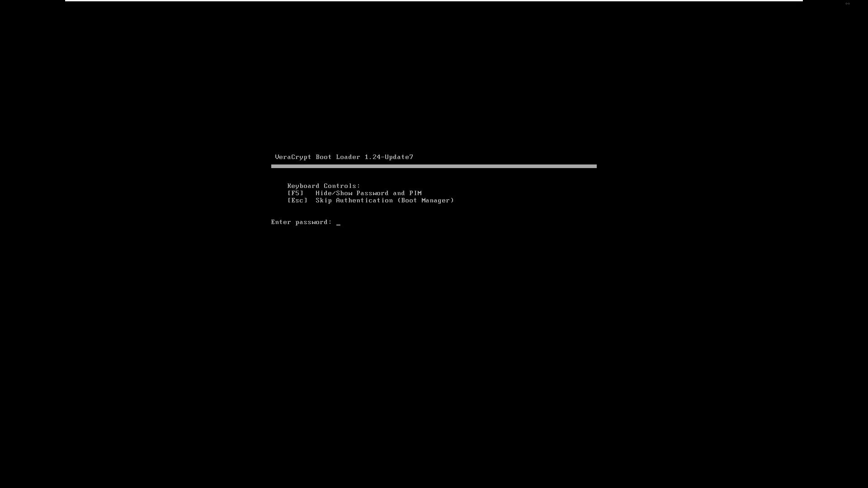
{"action": "type", "text": "****************************************************************"}
{"action": "key", "text": "Return"}
{"action": "type", "text": "*******"}
{"action": "key", "text": "Return"}
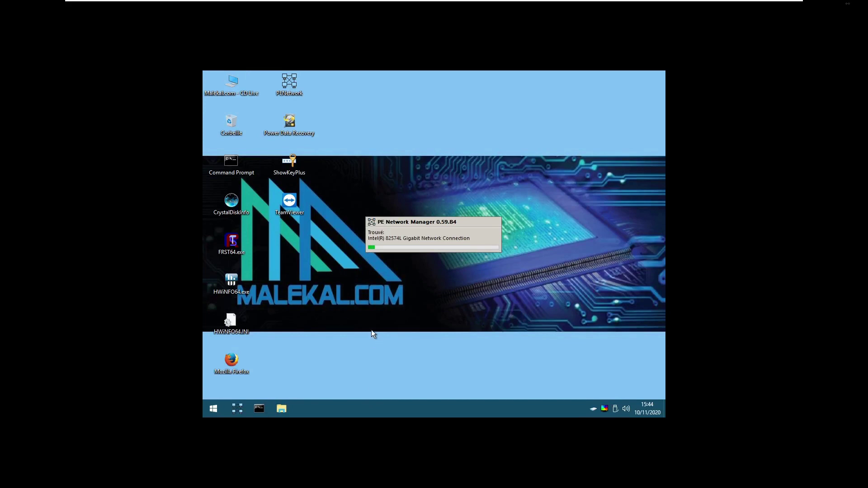
In the live CD's file explorer, examine the contents of Réservé au système (C:) and the Recovery folder on Disque local (E:).
{"action": "left_click", "coordinate": [282, 414]}
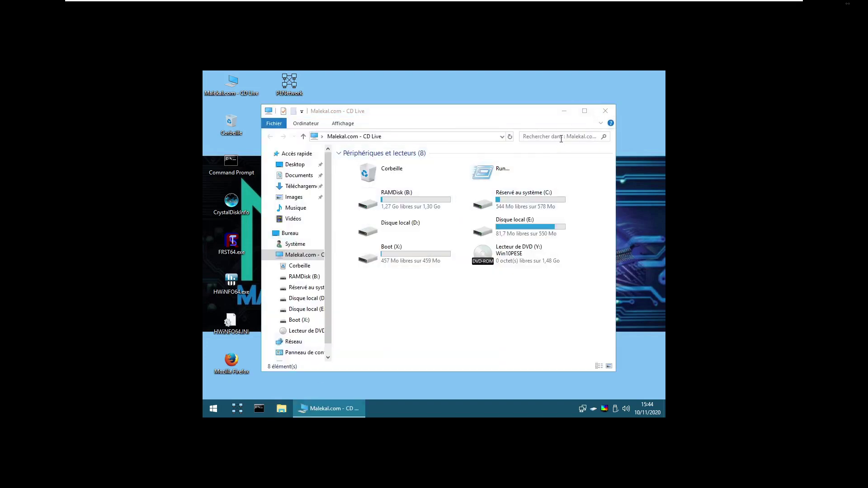
{"action": "left_click", "coordinate": [584, 113]}
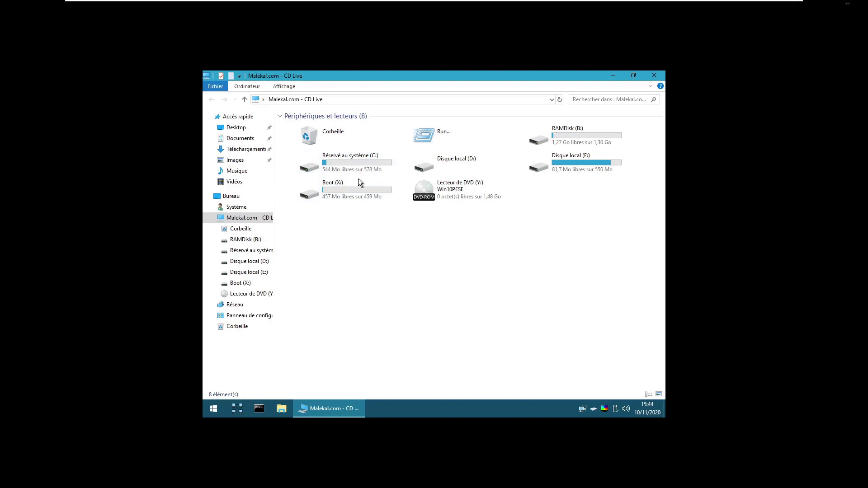
{"action": "double_click", "coordinate": [359, 167]}
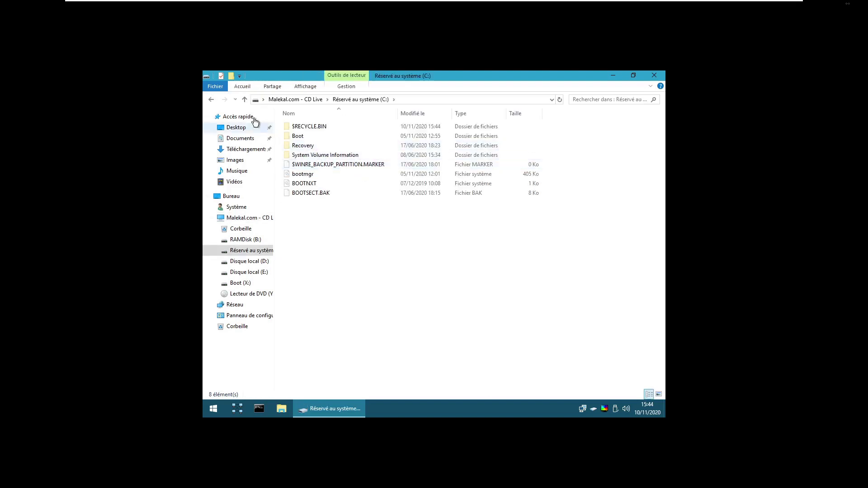
{"action": "left_click", "coordinate": [208, 99]}
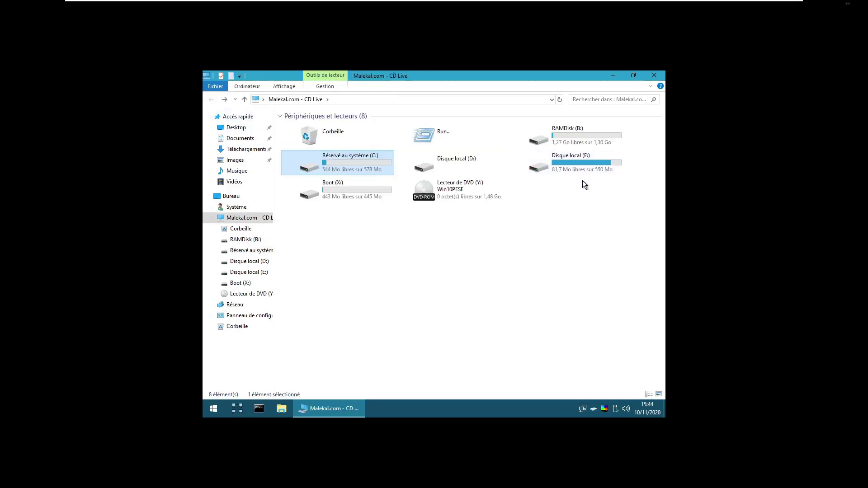
{"action": "double_click", "coordinate": [583, 165]}
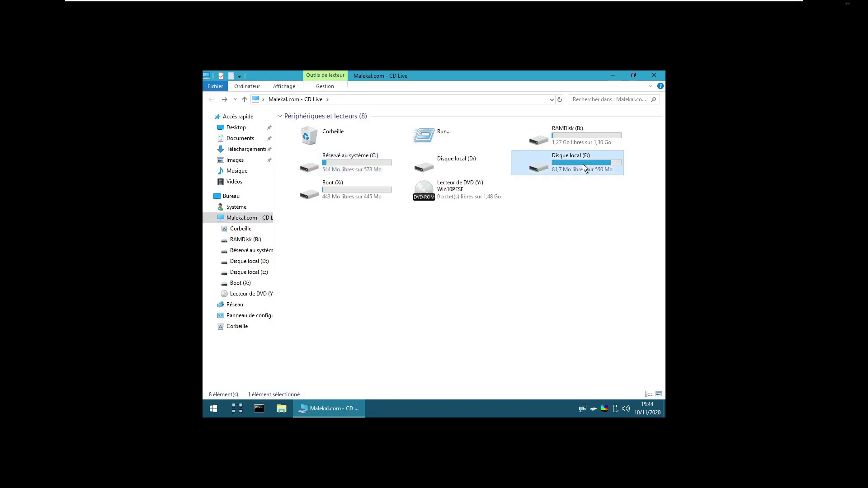
{"action": "double_click", "coordinate": [306, 136]}
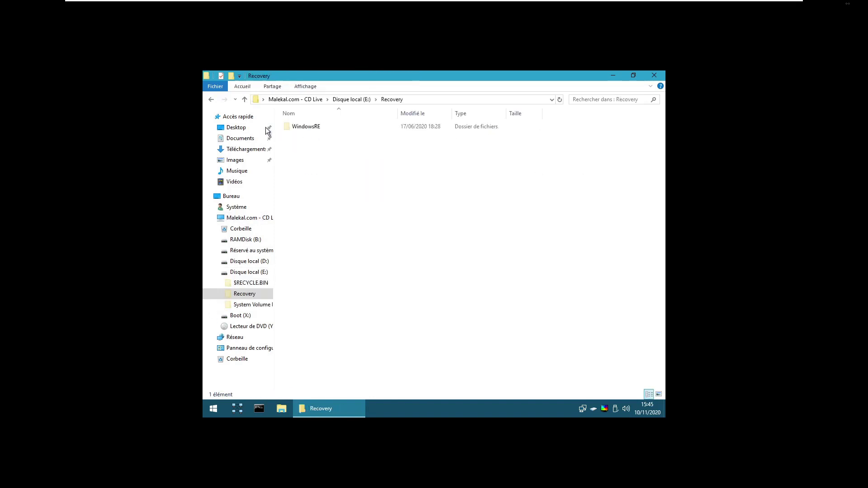
{"action": "left_click", "coordinate": [211, 99]}
{"action": "left_click", "coordinate": [211, 99]}
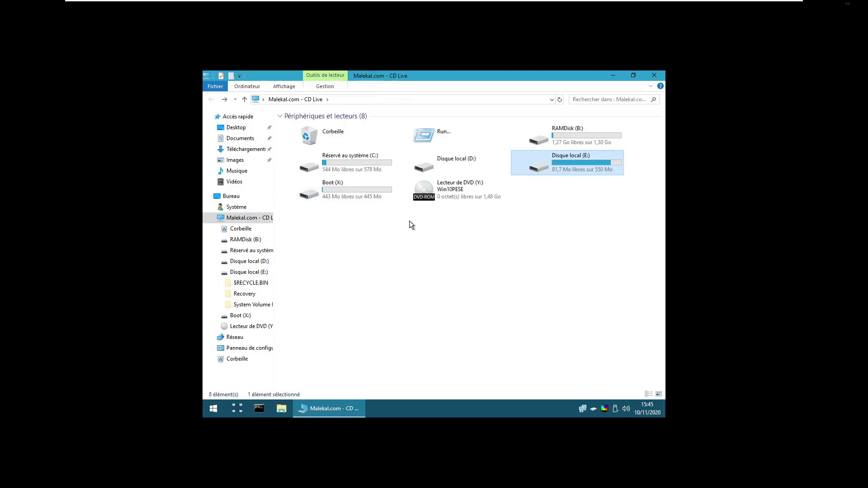
Try to open Disque local (D:), declining to format the disk.
{"action": "left_click", "coordinate": [457, 161]}
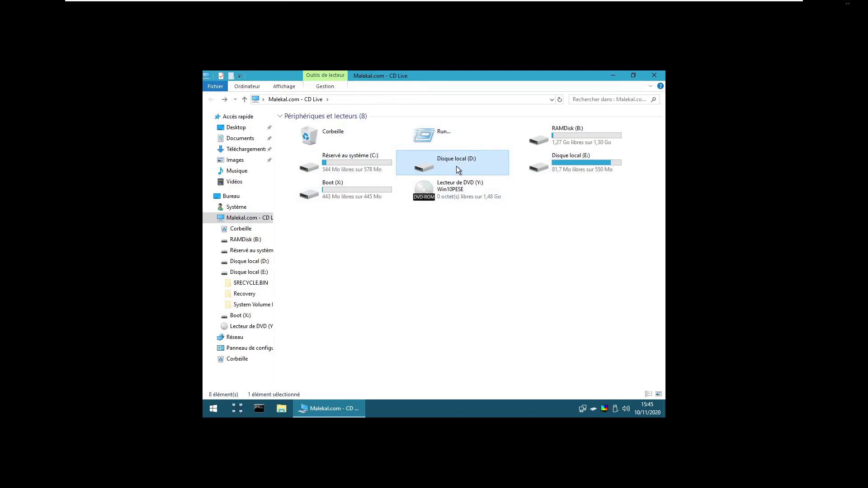
{"action": "double_click", "coordinate": [457, 166]}
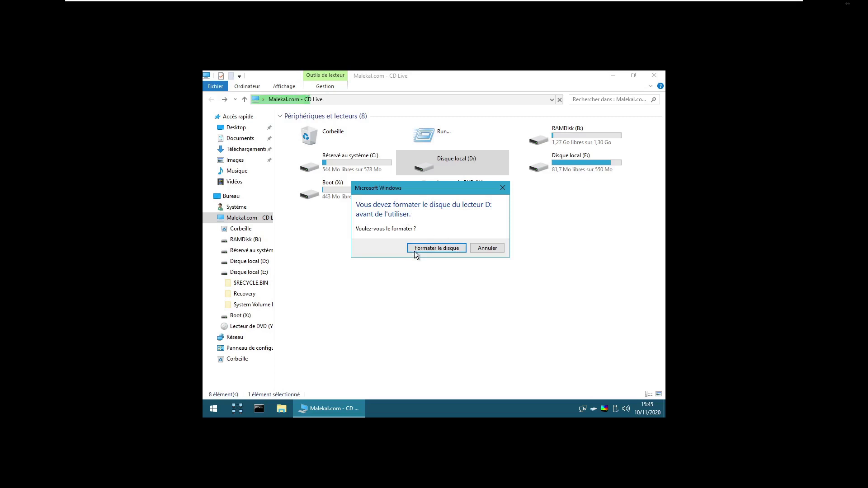
{"action": "left_click", "coordinate": [488, 248]}
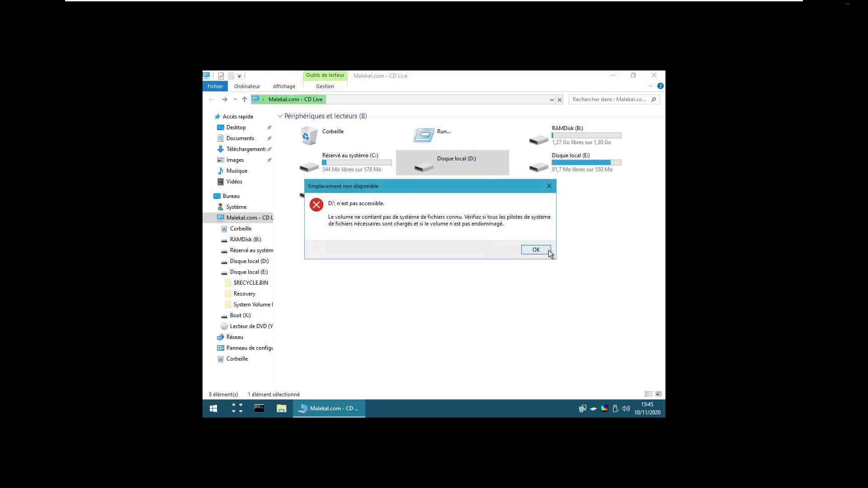
{"action": "left_click", "coordinate": [547, 251]}
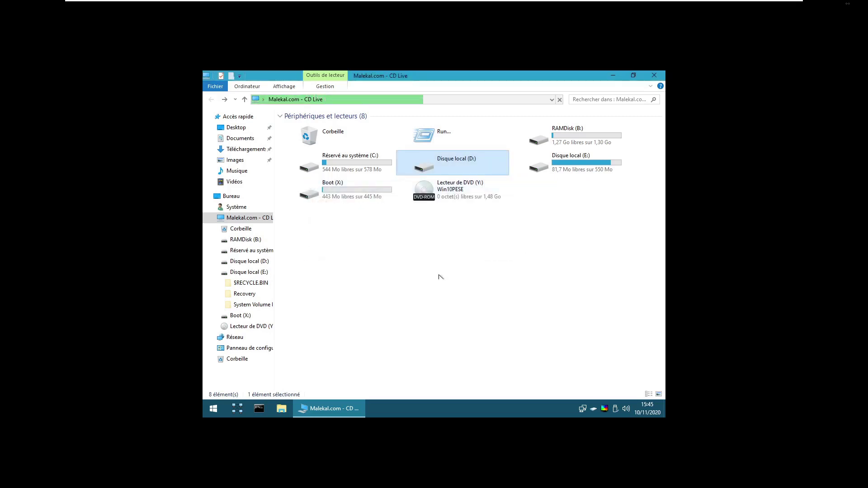
Search for "gestion", open Gestion des disques full screen, and enlarge the partition view to examine the D: partition.
{"action": "right_click", "coordinate": [213, 414]}
{"action": "left_click", "coordinate": [213, 412]}
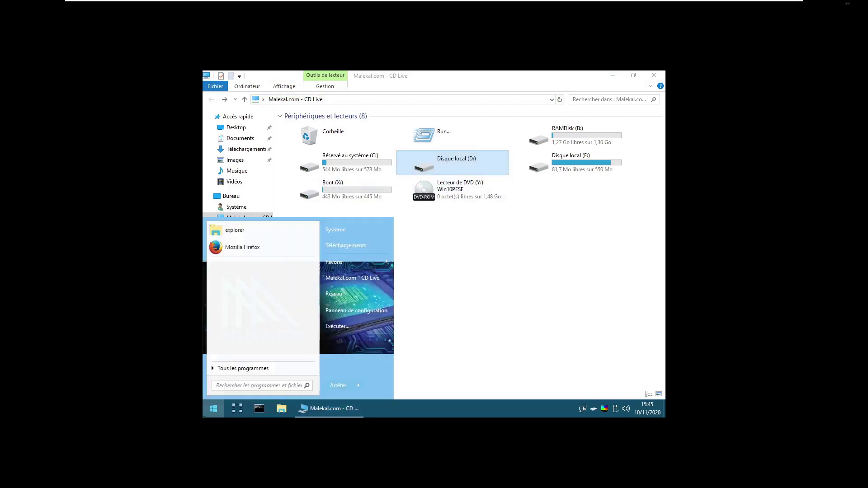
{"action": "type", "text": "gestion"}
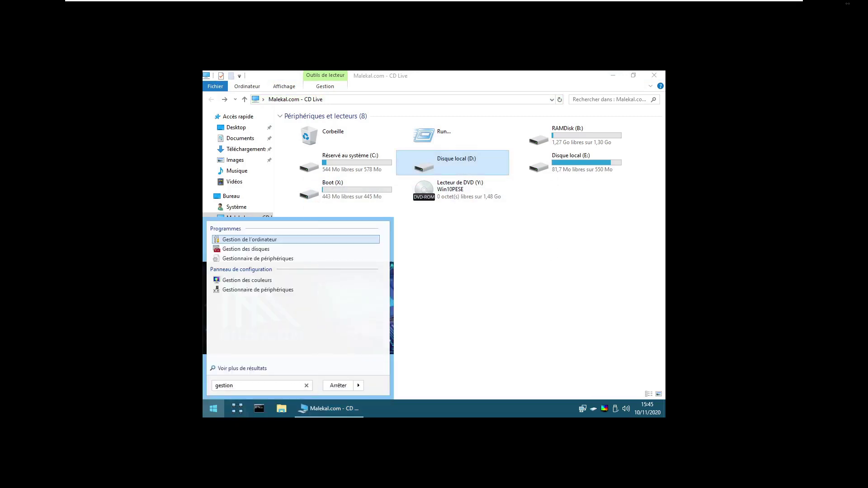
{"action": "left_click", "coordinate": [262, 249]}
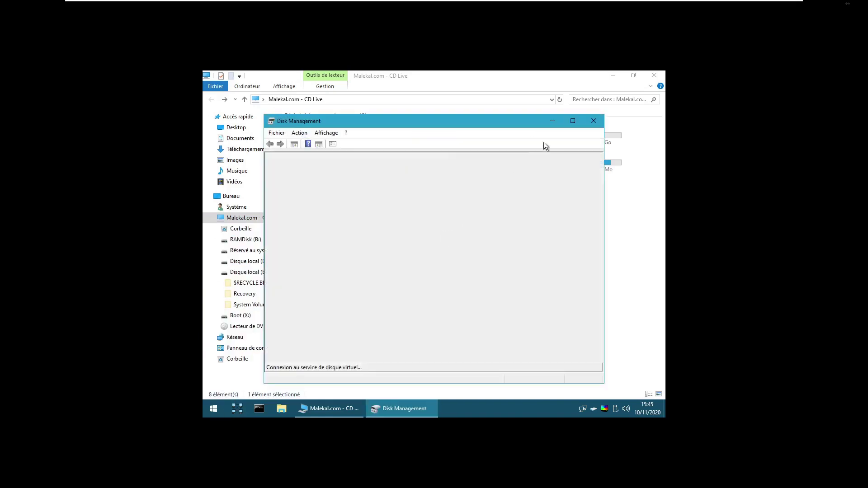
{"action": "left_click", "coordinate": [573, 120]}
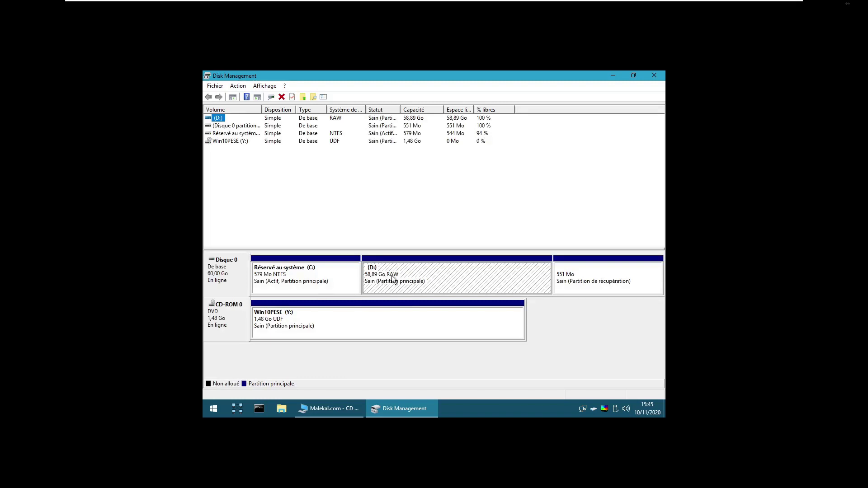
{"action": "left_click_drag", "start_coordinate": [442, 250], "coordinate": [442, 173]}
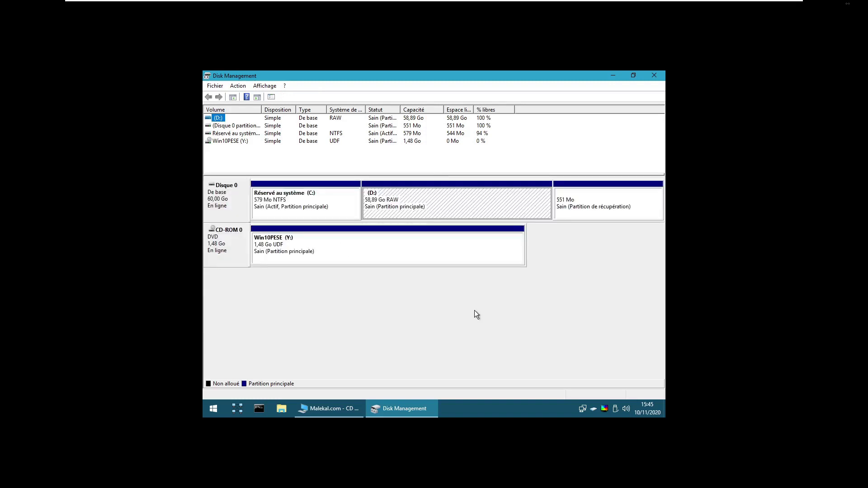